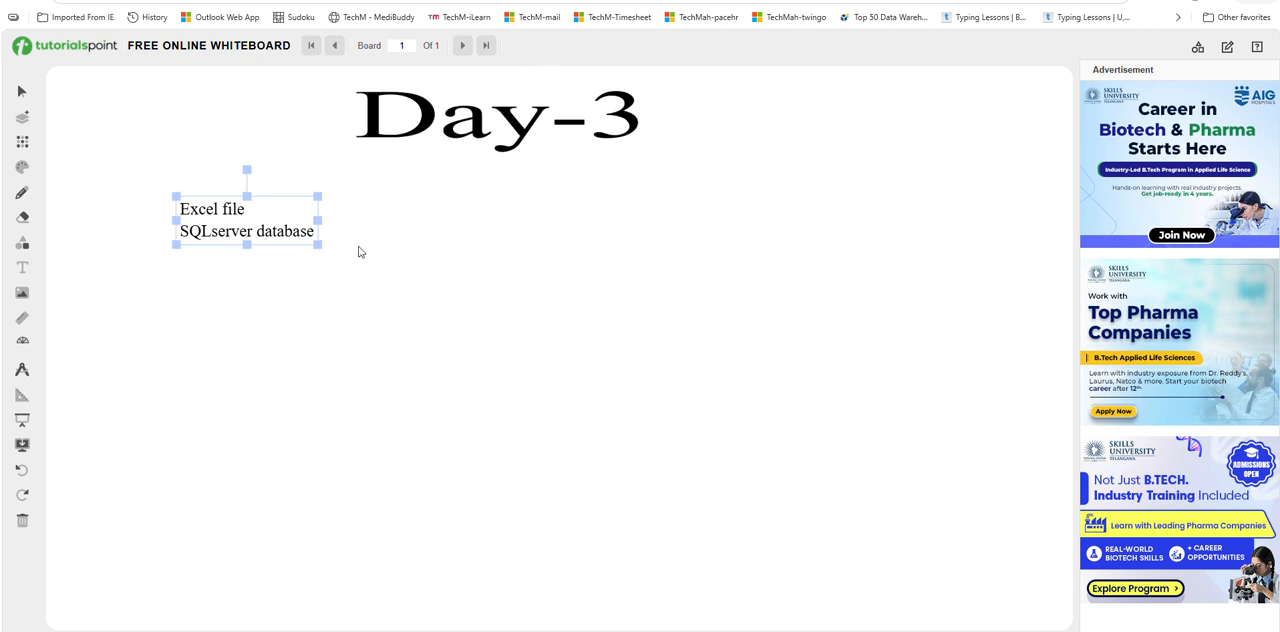
Switch from the whiteboard to Power BI Desktop and start importing data from an Excel workbook.
click(265, 206)
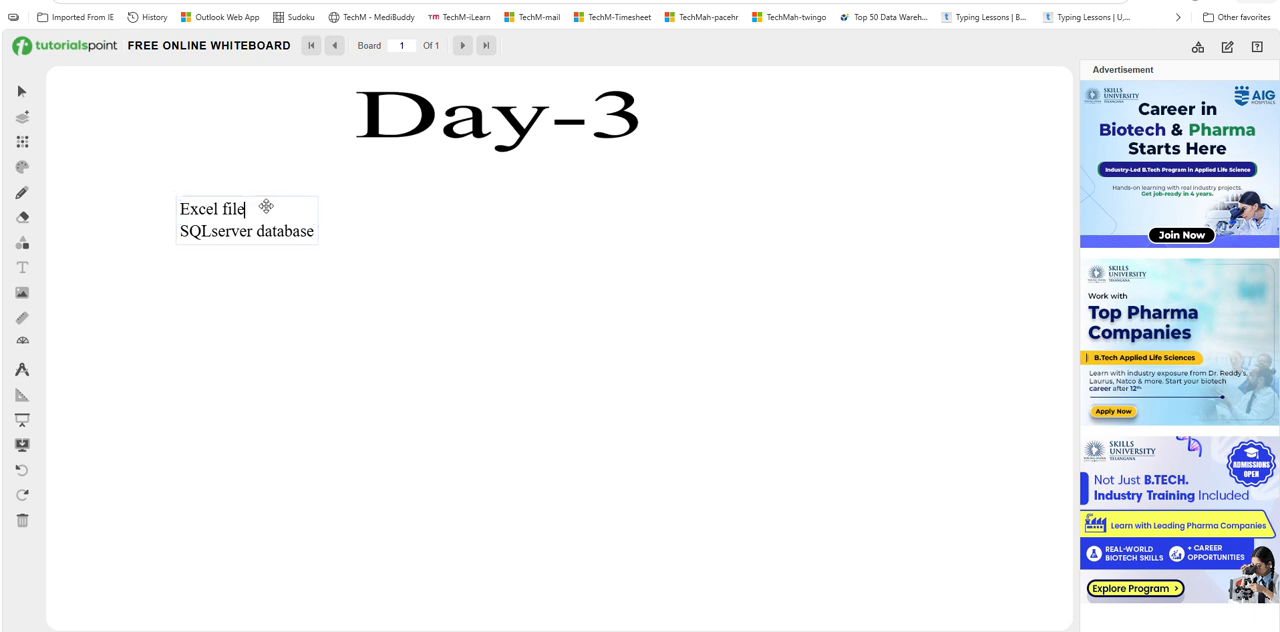
click(314, 231)
click(835, 630)
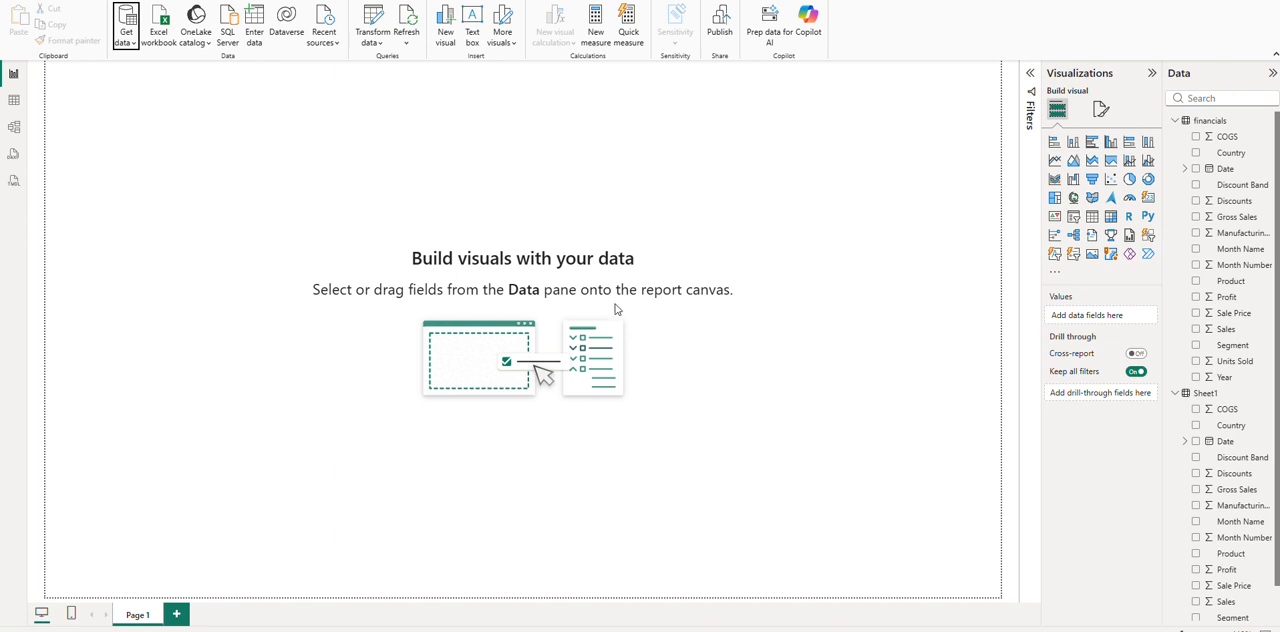
click(127, 46)
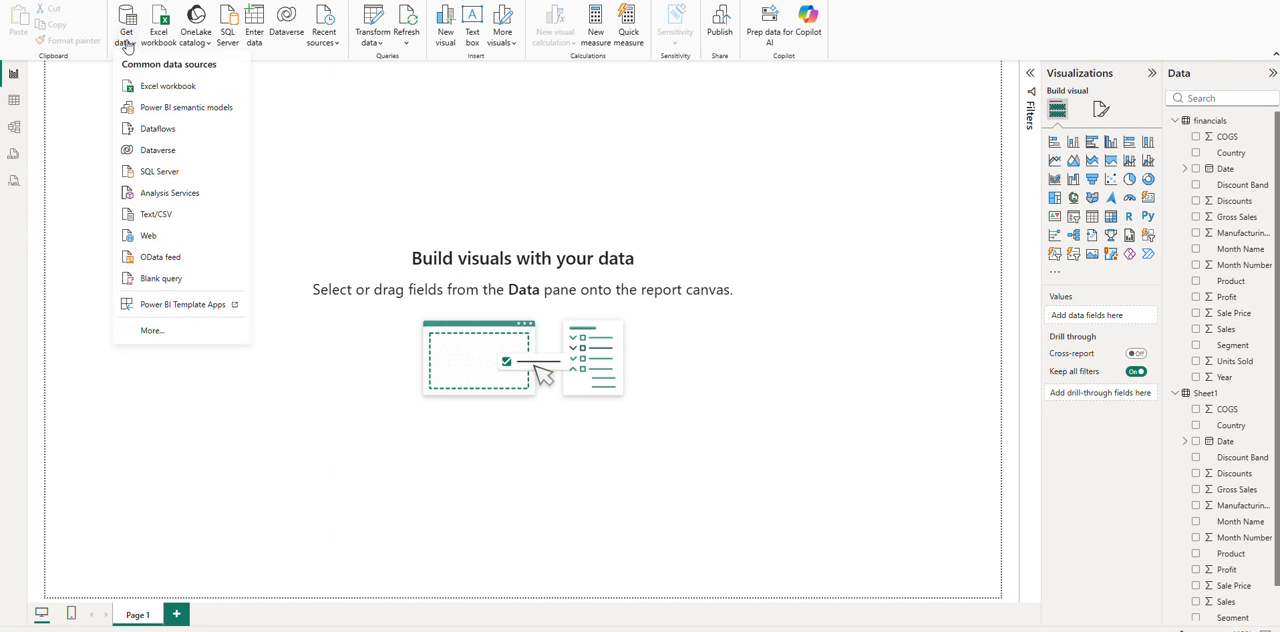
click(160, 88)
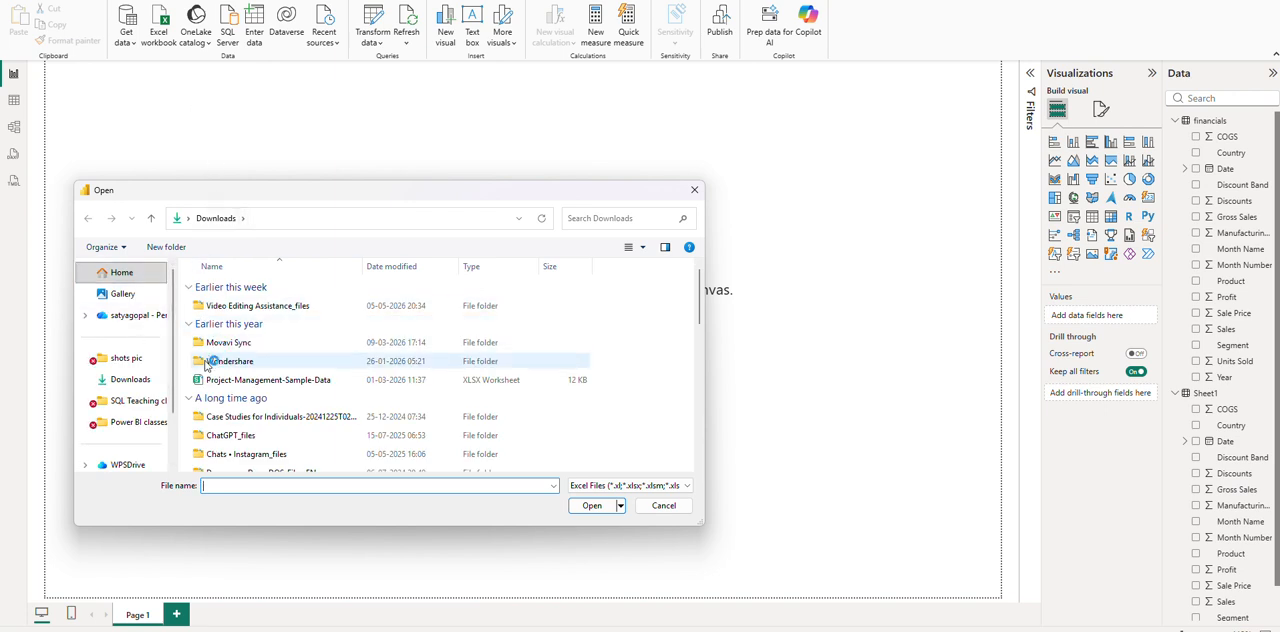
Search the Downloads folder for "sample" and open the Sample_Sales_Data workbook as the data source.
click(126, 386)
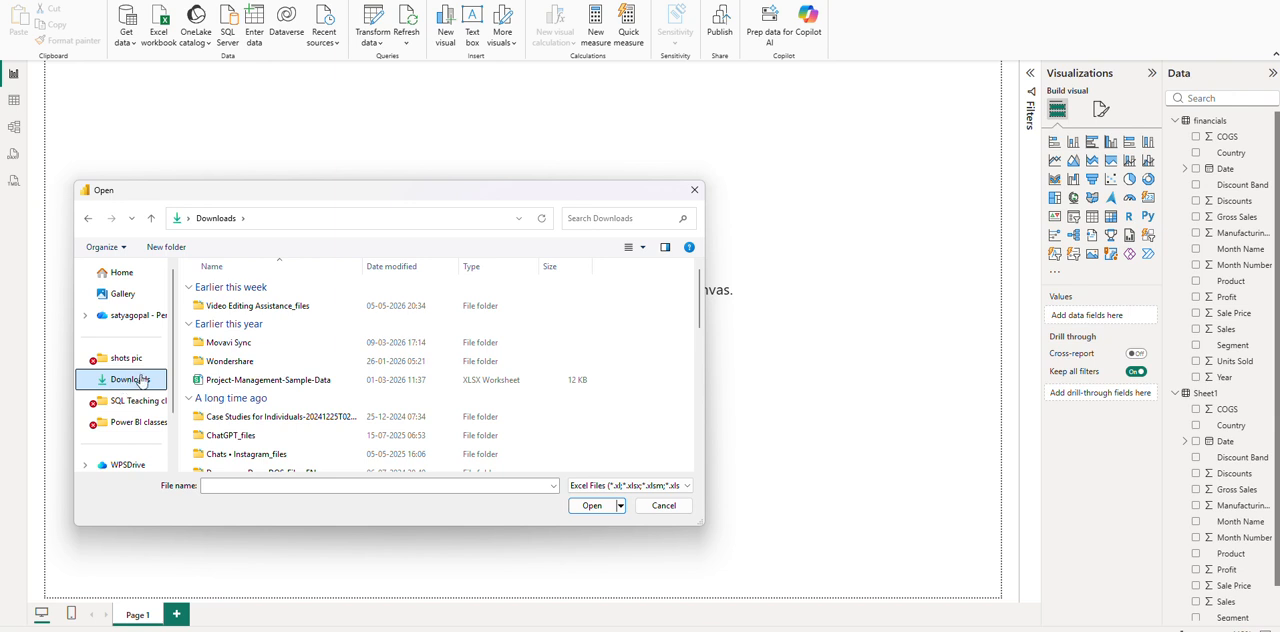
click(335, 400)
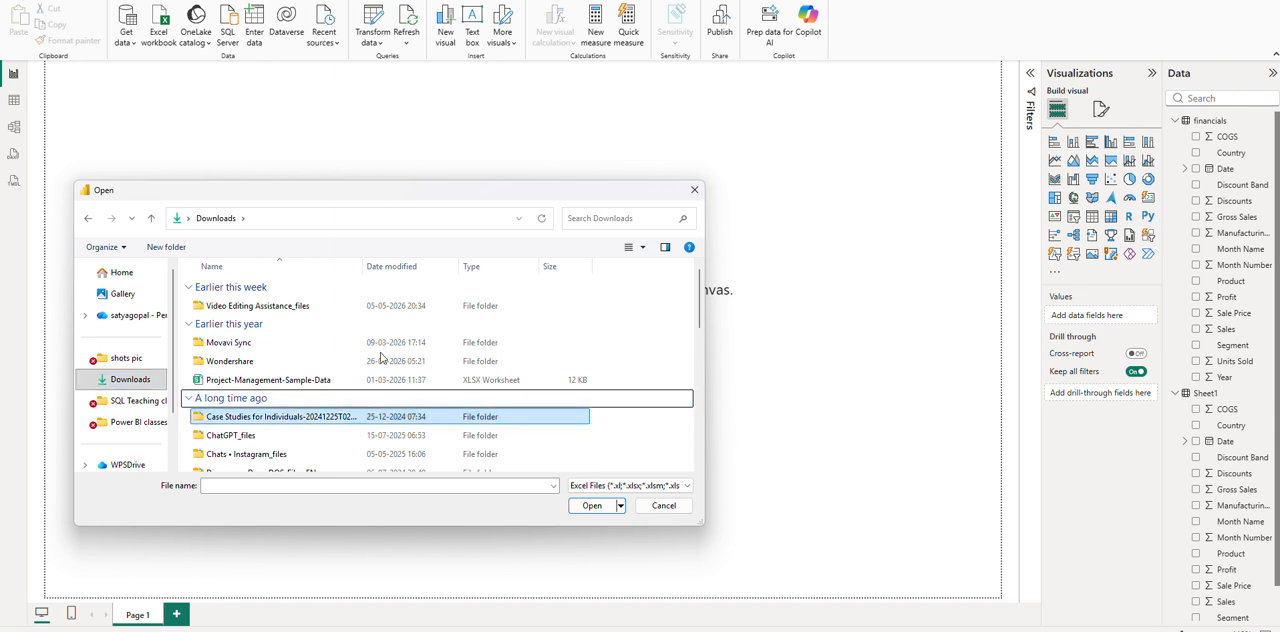
click(589, 218)
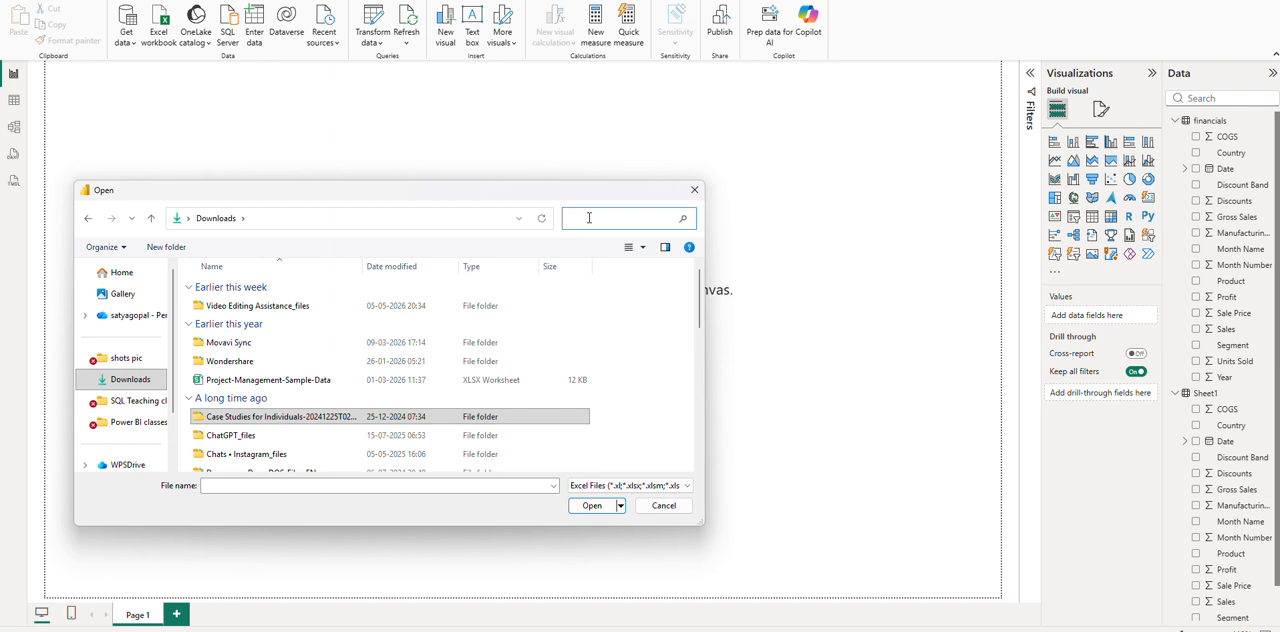
text(sample)
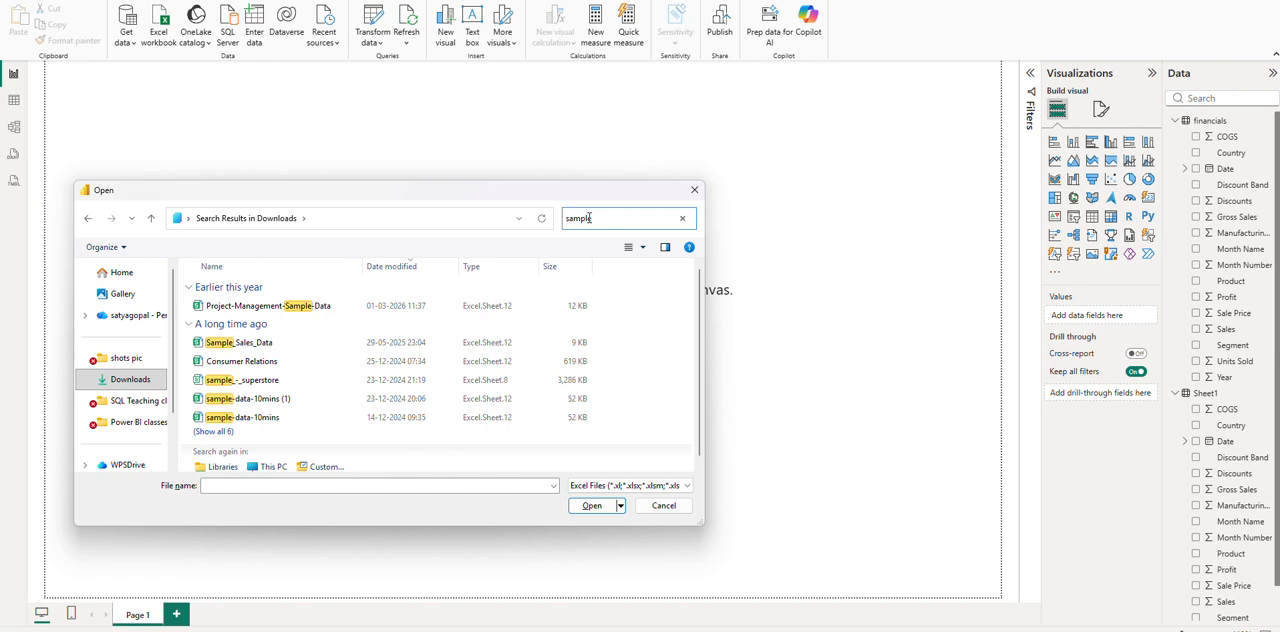
click(256, 345)
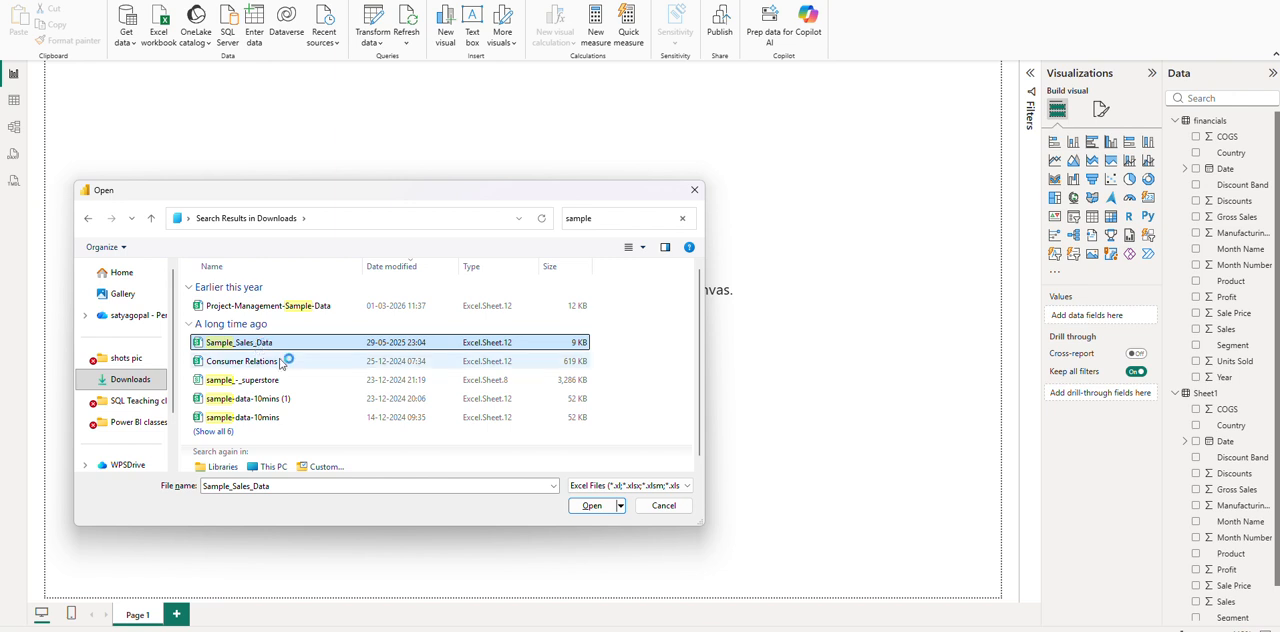
click(591, 506)
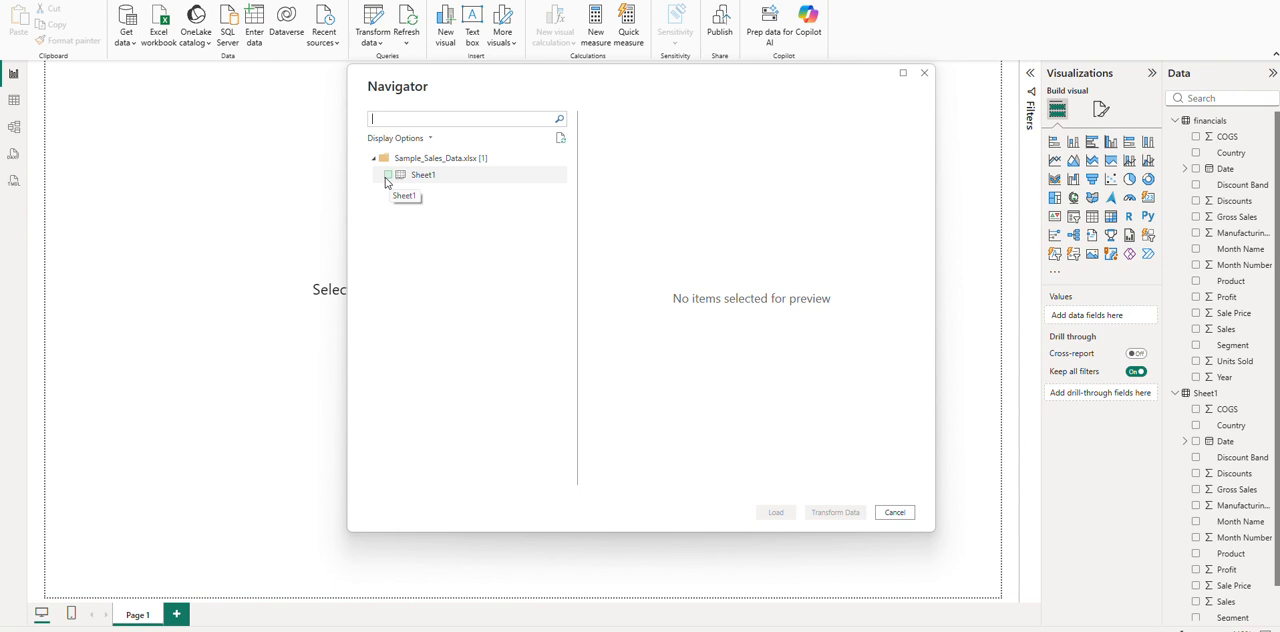
Select Sheet1 of Sample_Sales_Data.xlsx and bring it into Power Query Editor for transformation.
click(388, 176)
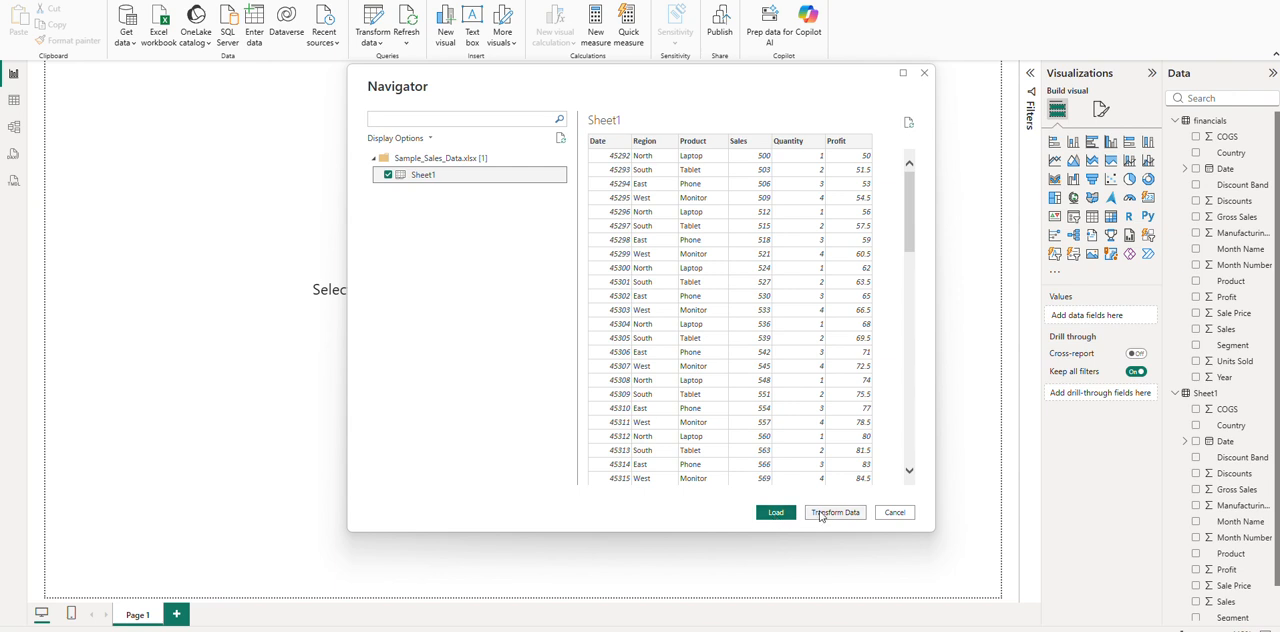
click(821, 515)
key(alt+Tab)
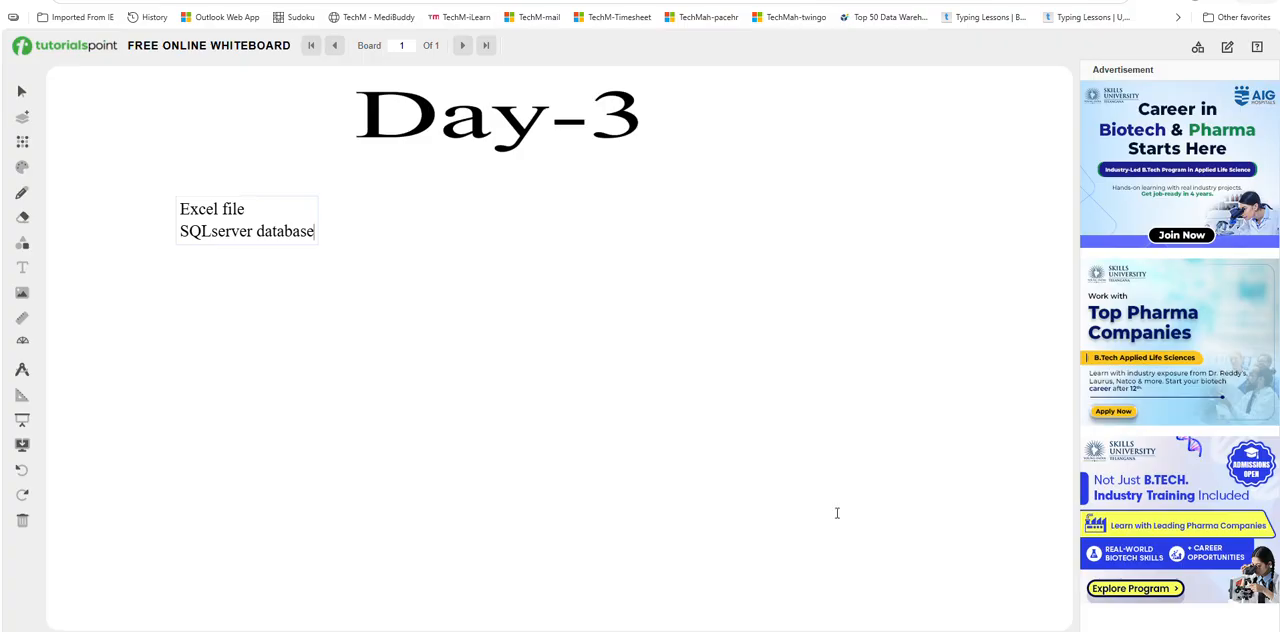
key(alt+Tab)
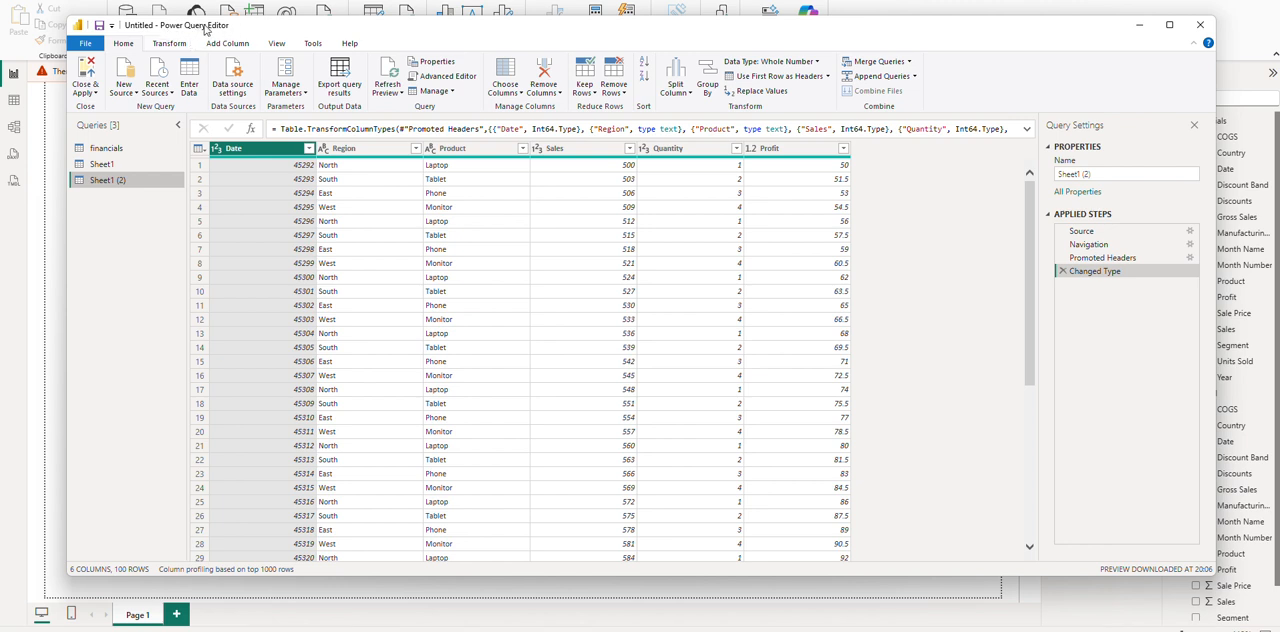
Review the Date, Region, Product, Sales, Quantity and Profit columns of the imported sales query.
click(286, 166)
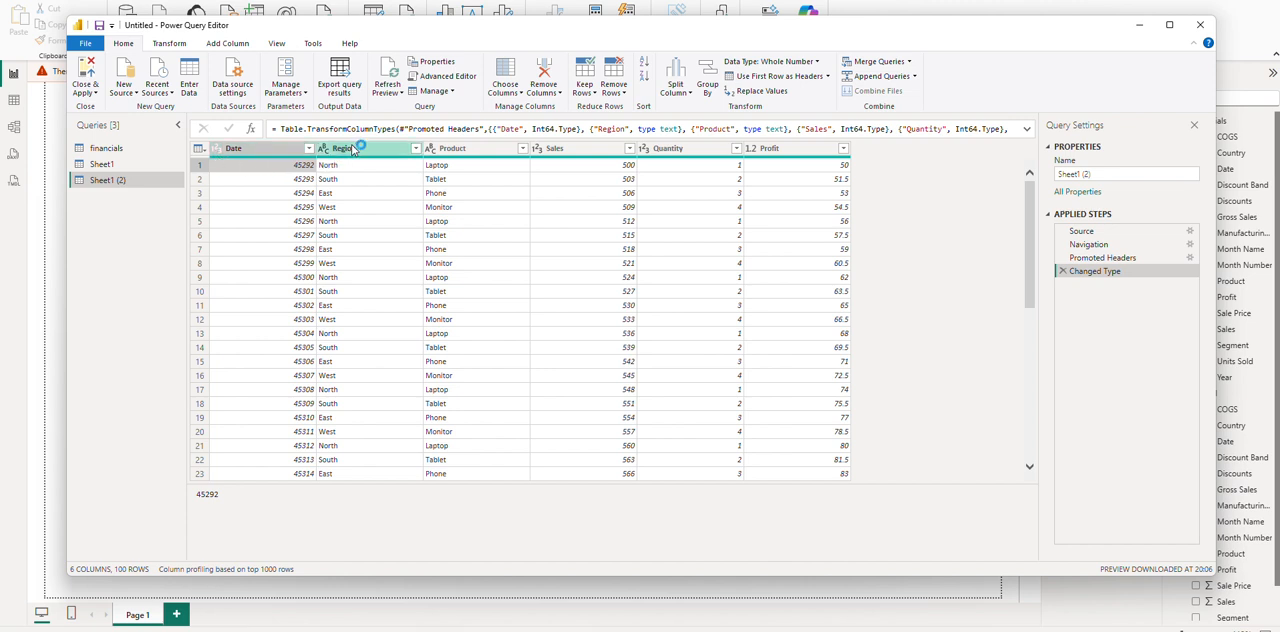
click(352, 148)
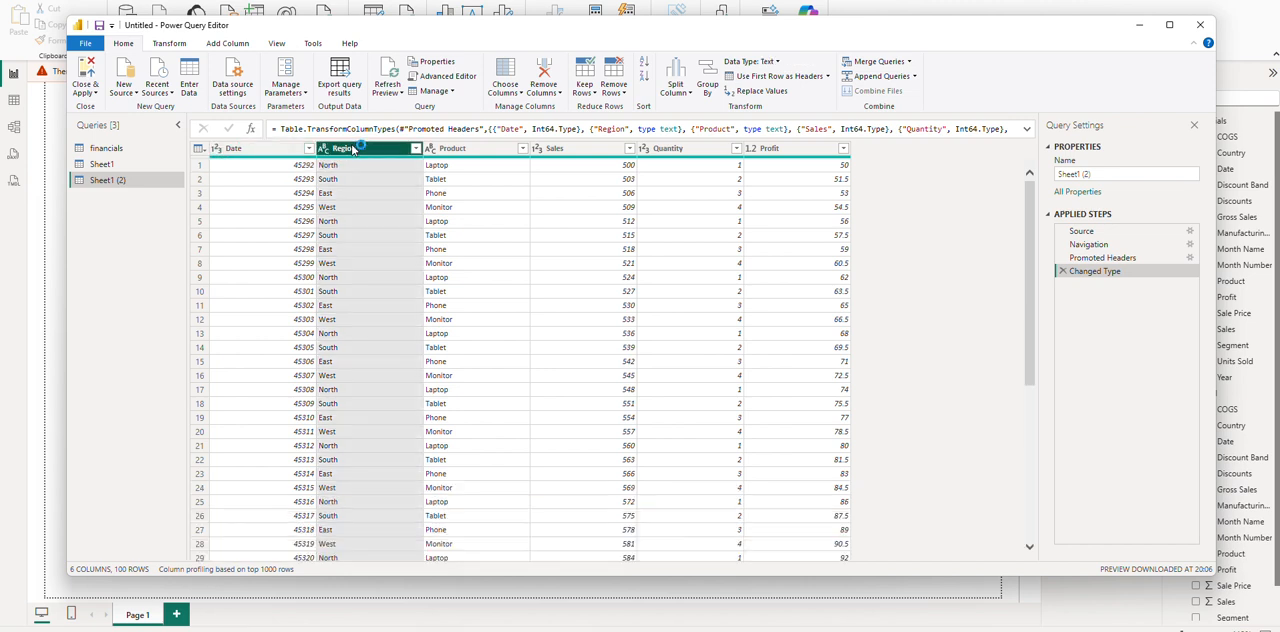
click(482, 150)
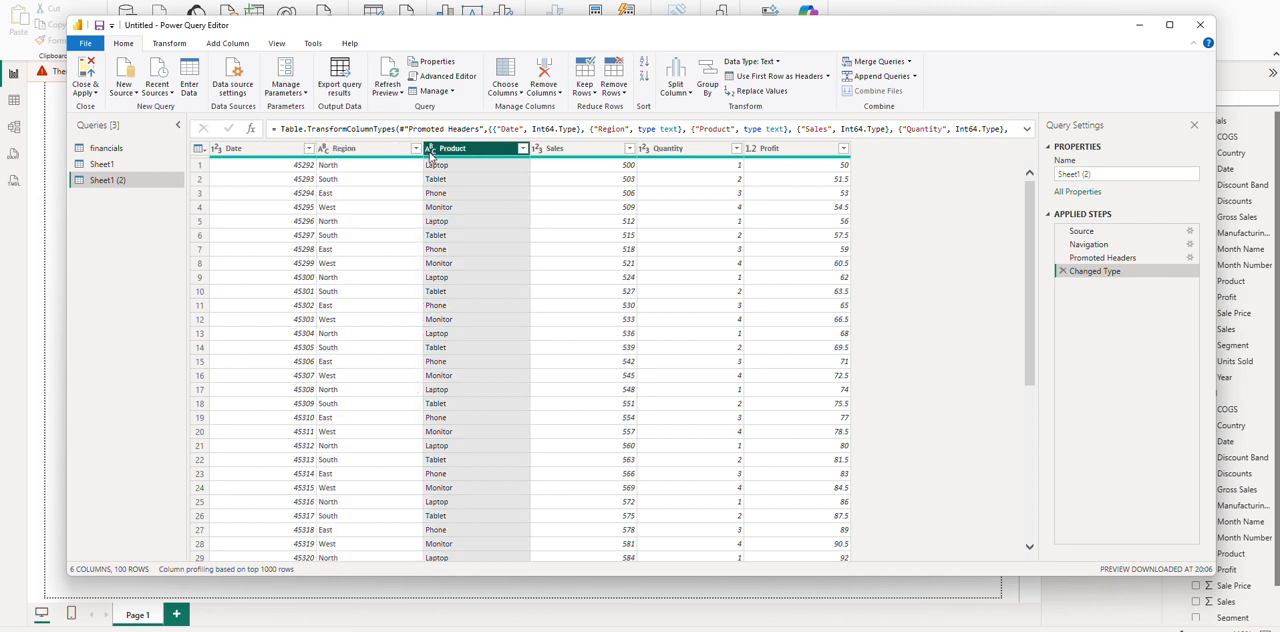
click(578, 150)
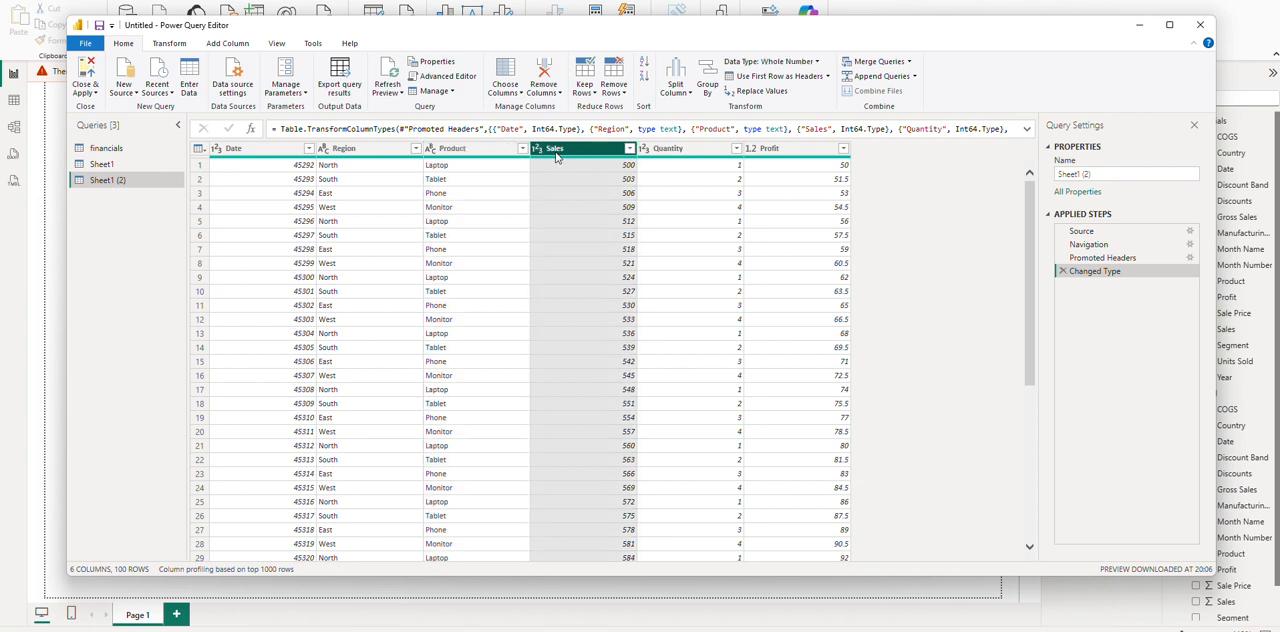
click(658, 152)
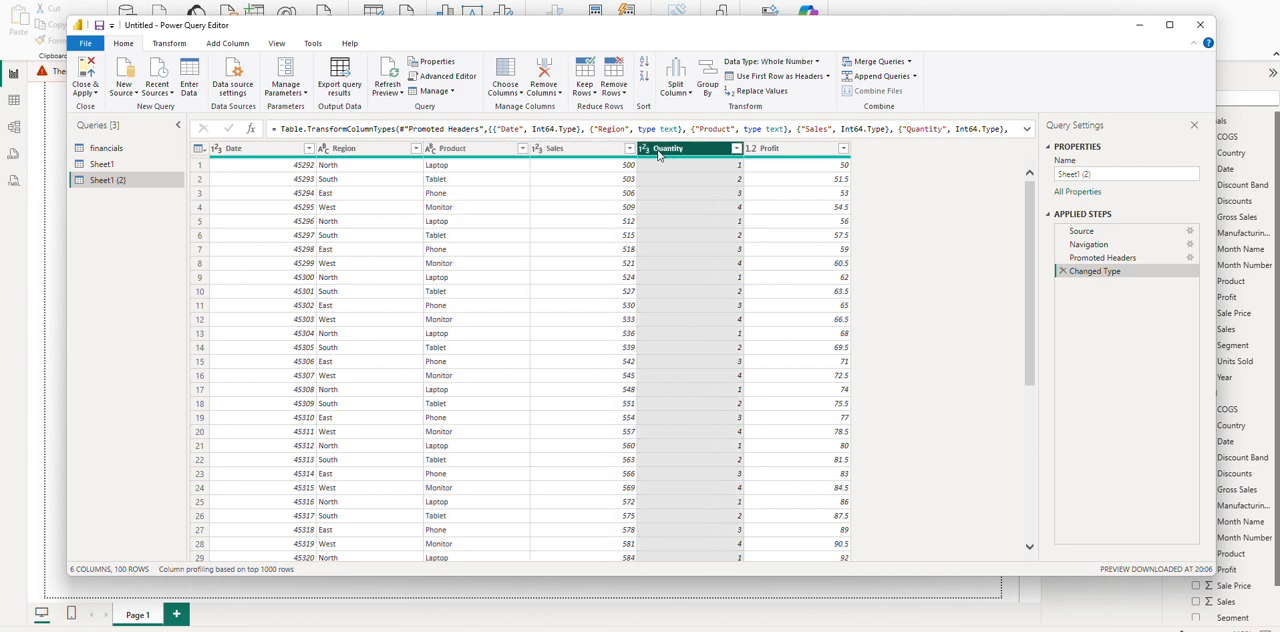
click(771, 150)
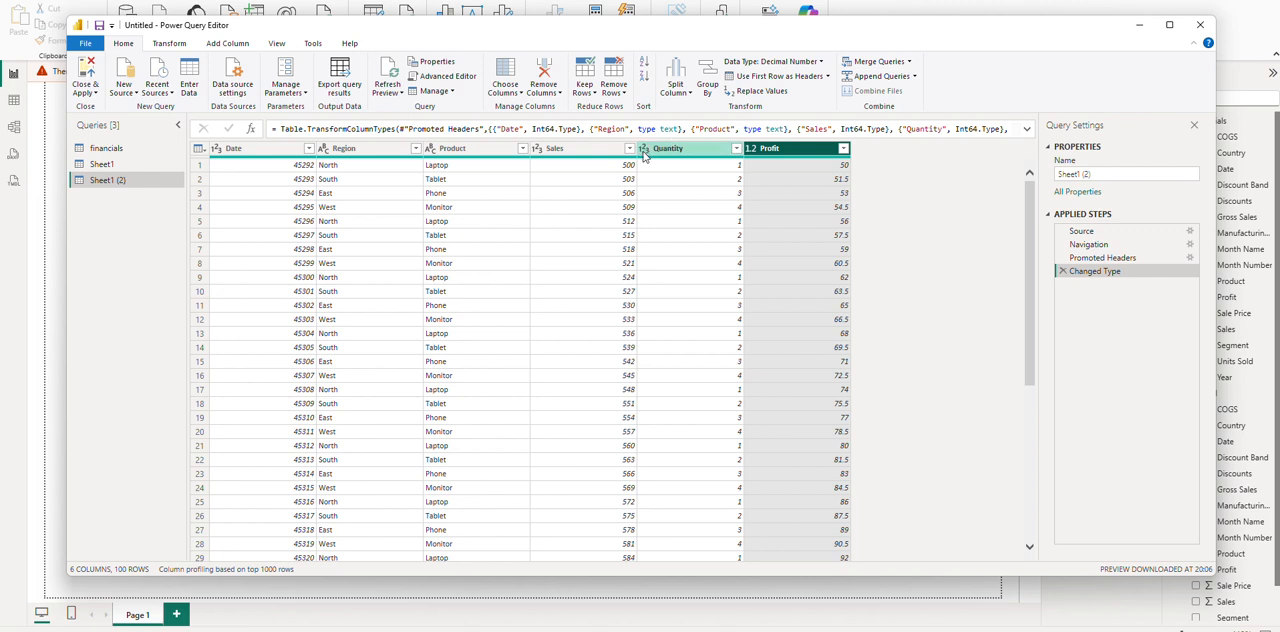
Close Power Query Editor with the pending changes applied and check the imported sales table's fields in the report.
click(87, 90)
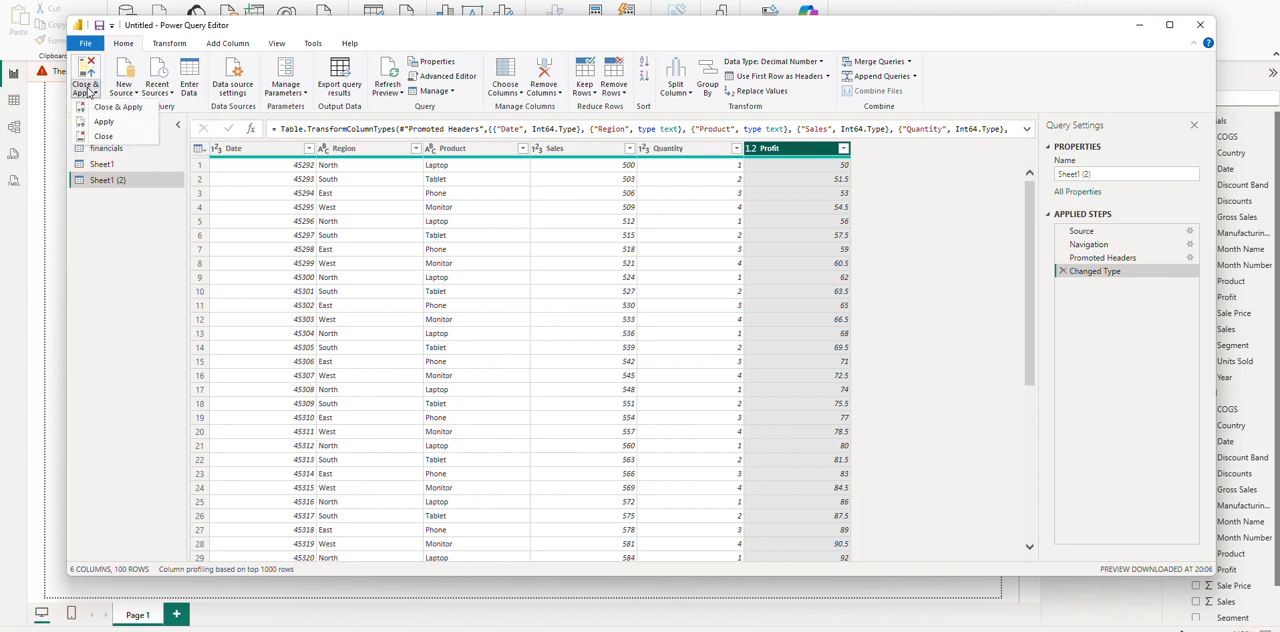
click(87, 92)
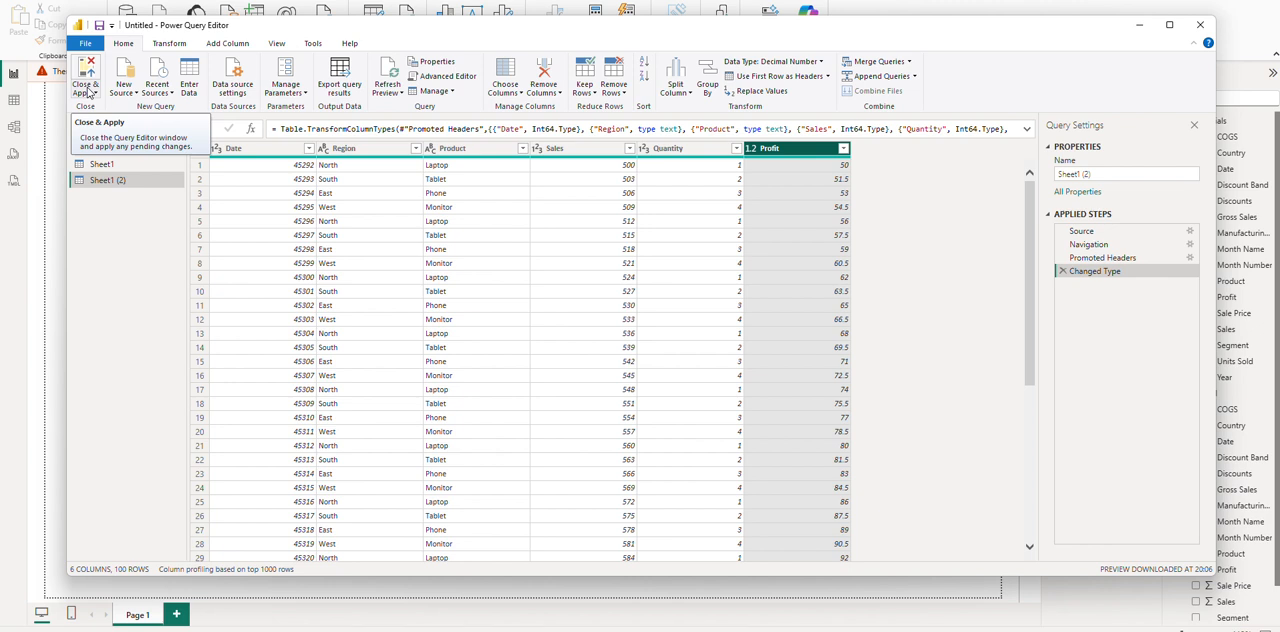
click(88, 92)
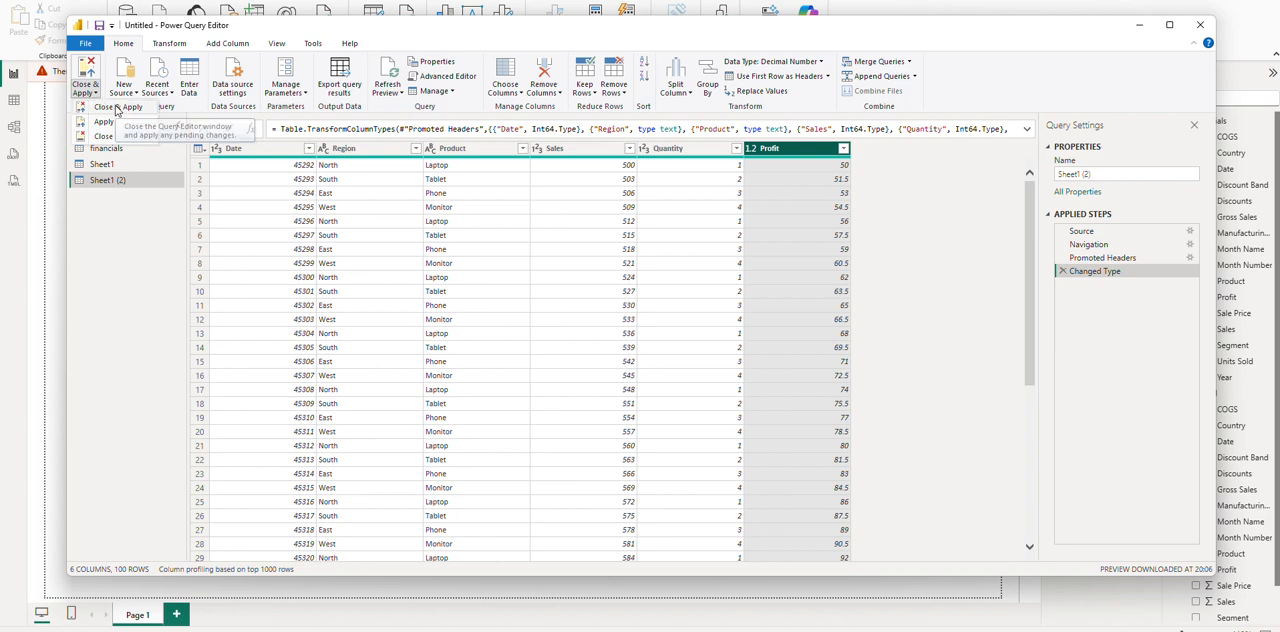
click(115, 108)
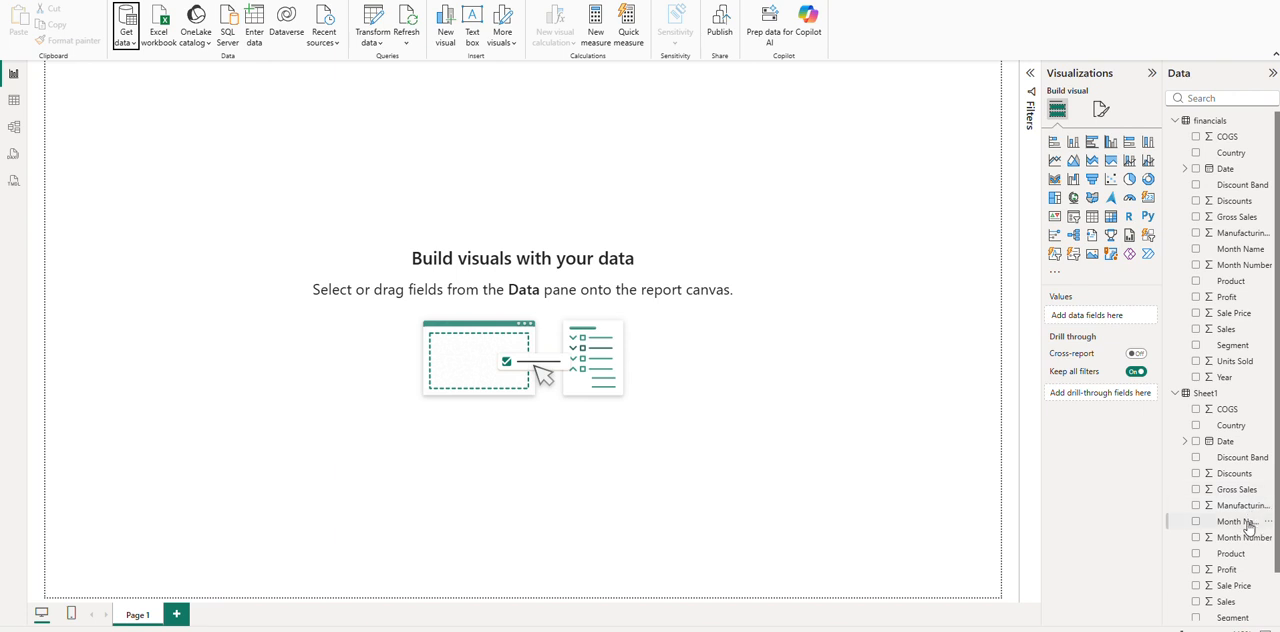
scroll(1274, 412, down, 1)
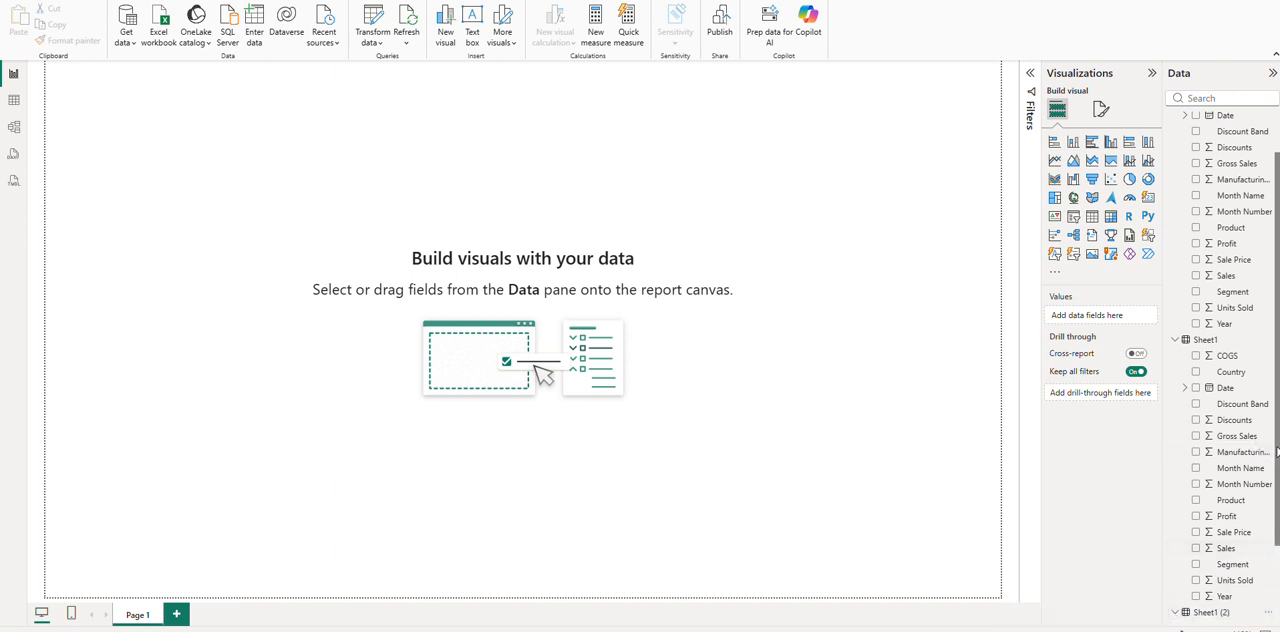
scroll(1276, 453, down, 2)
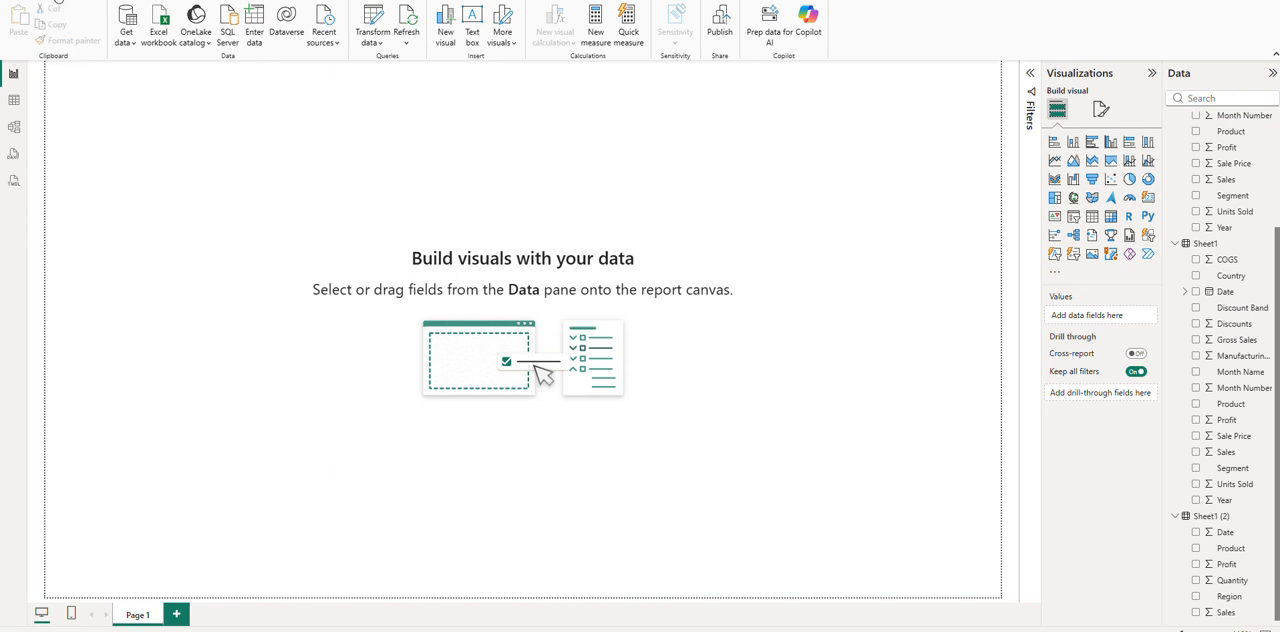
Set up a SQL Server data source for server LocalHost in Import mode, without specifying a database.
click(128, 46)
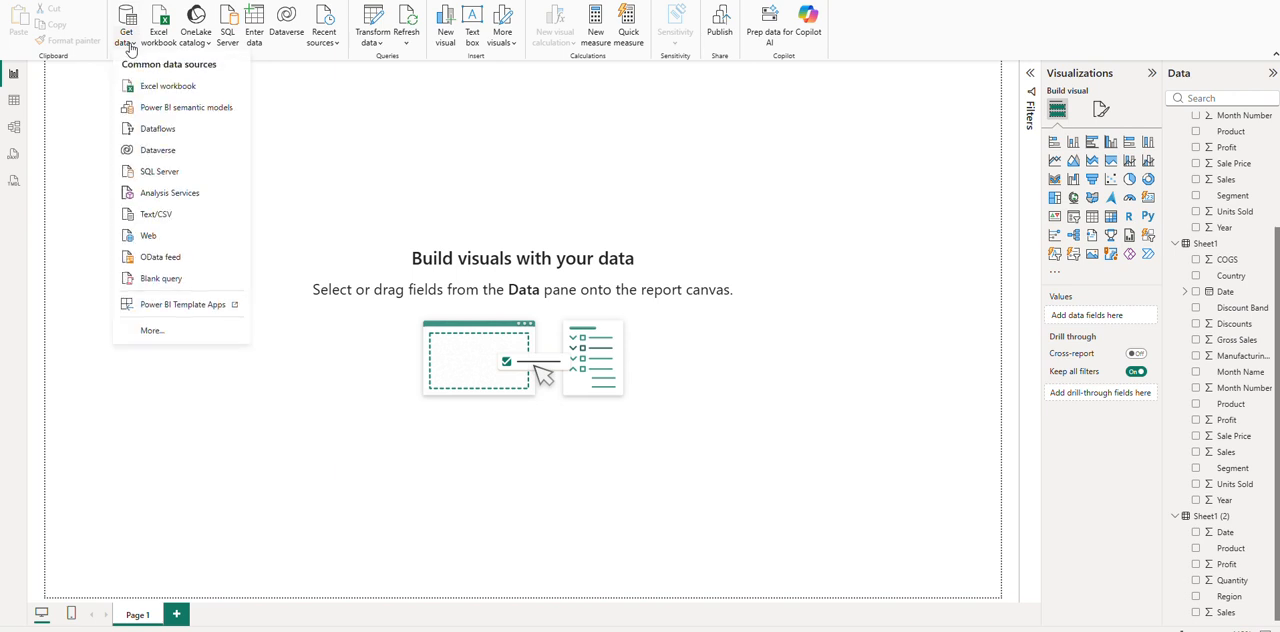
click(160, 174)
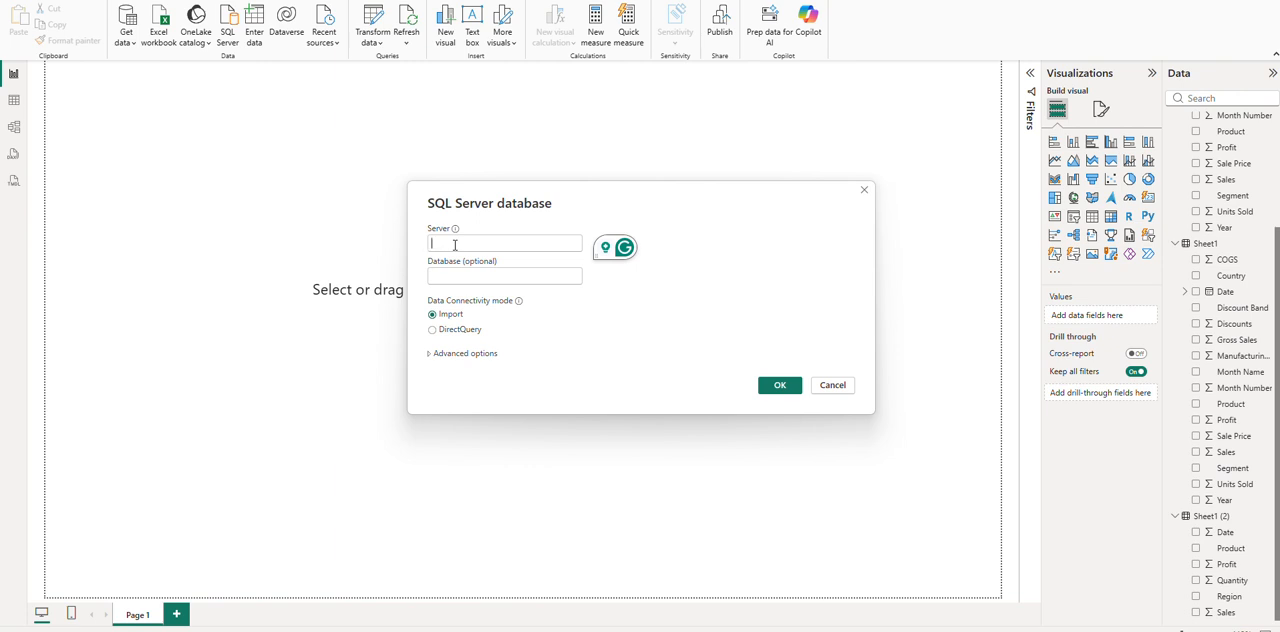
click(455, 244)
text(Lo)
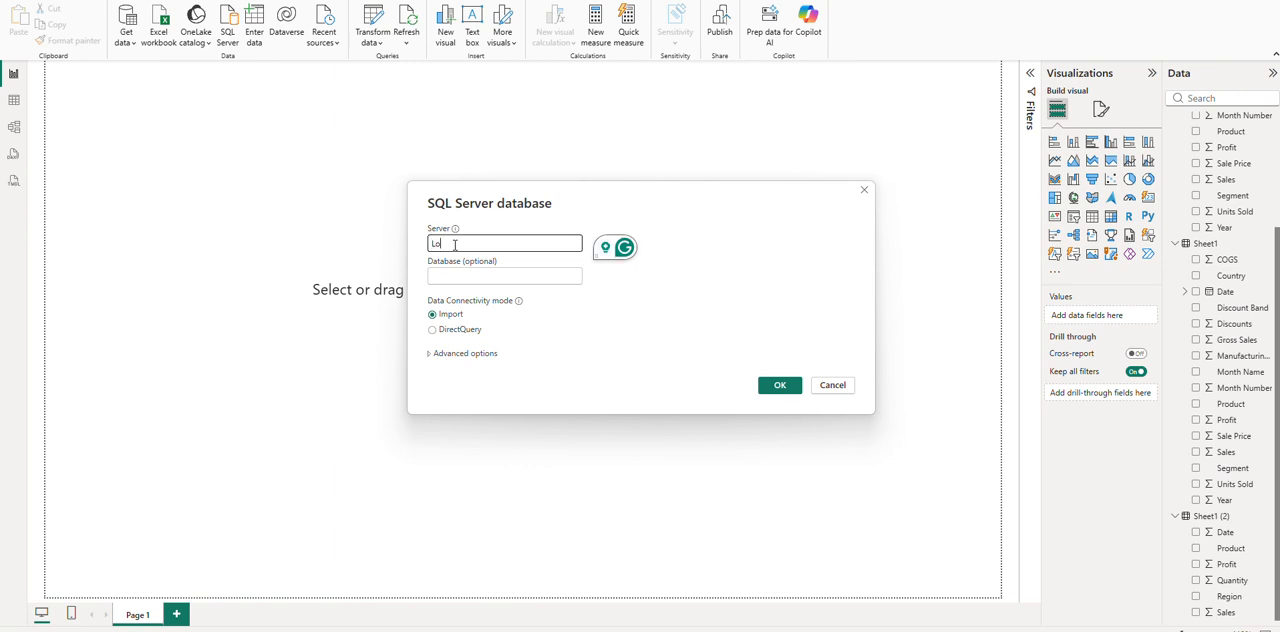
text(cal)
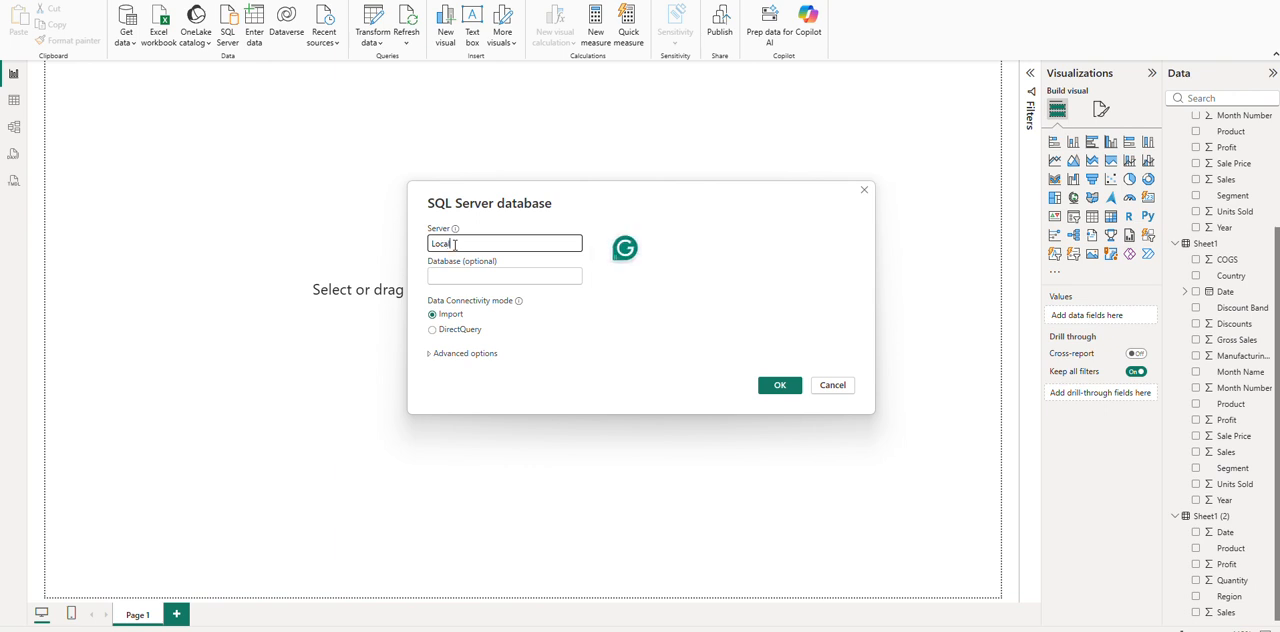
text(Host)
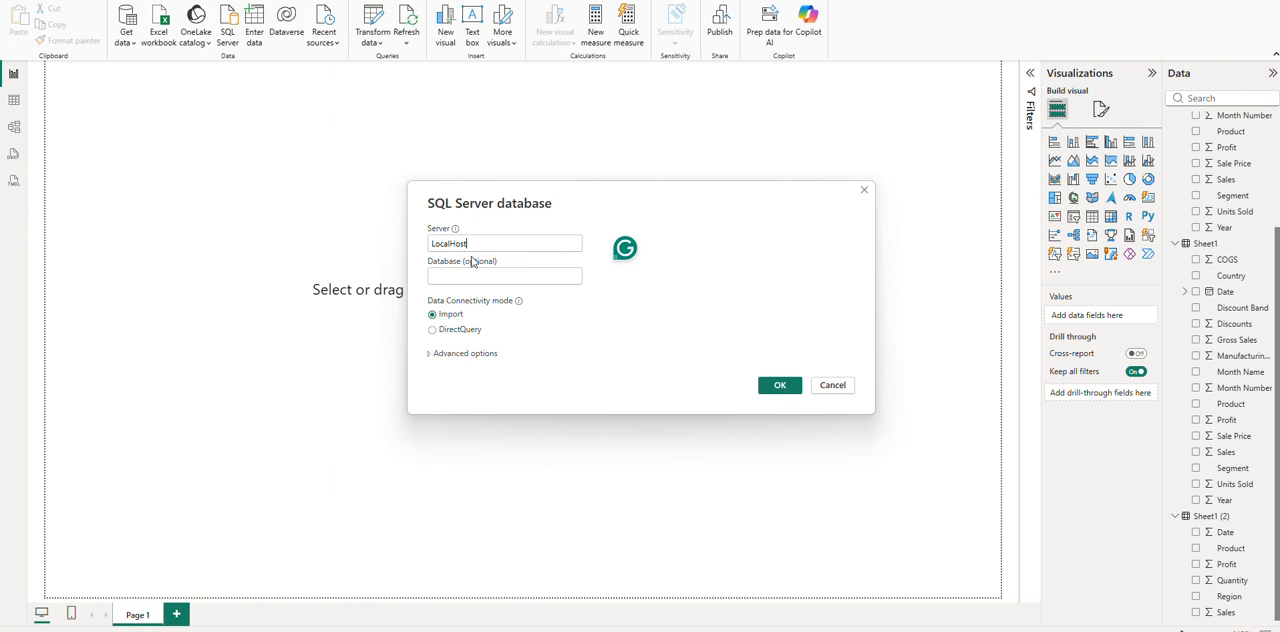
click(781, 388)
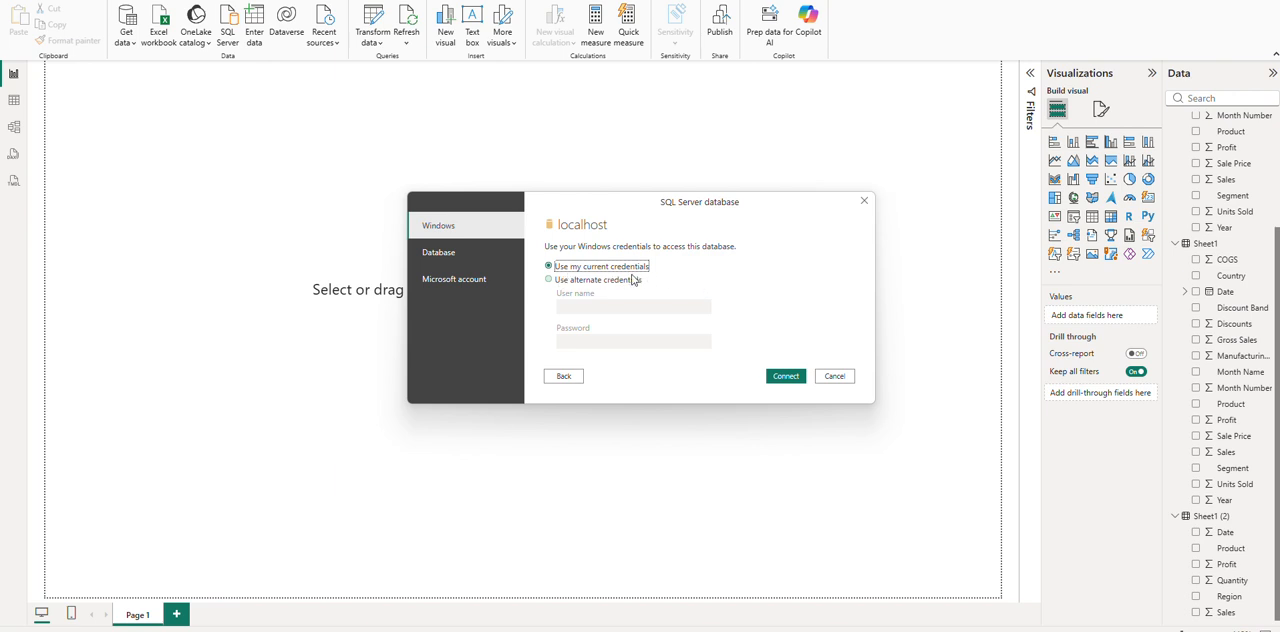
Connect to the LocalHost server using the current Windows credentials and accept an unencrypted connection.
click(600, 281)
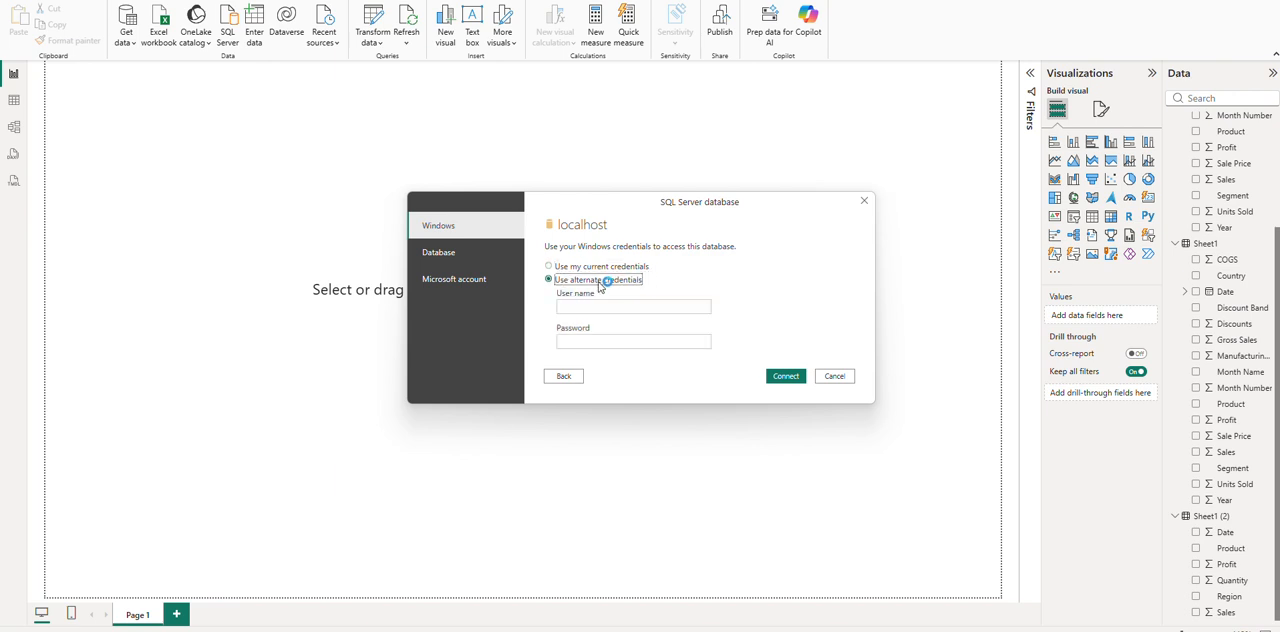
click(549, 267)
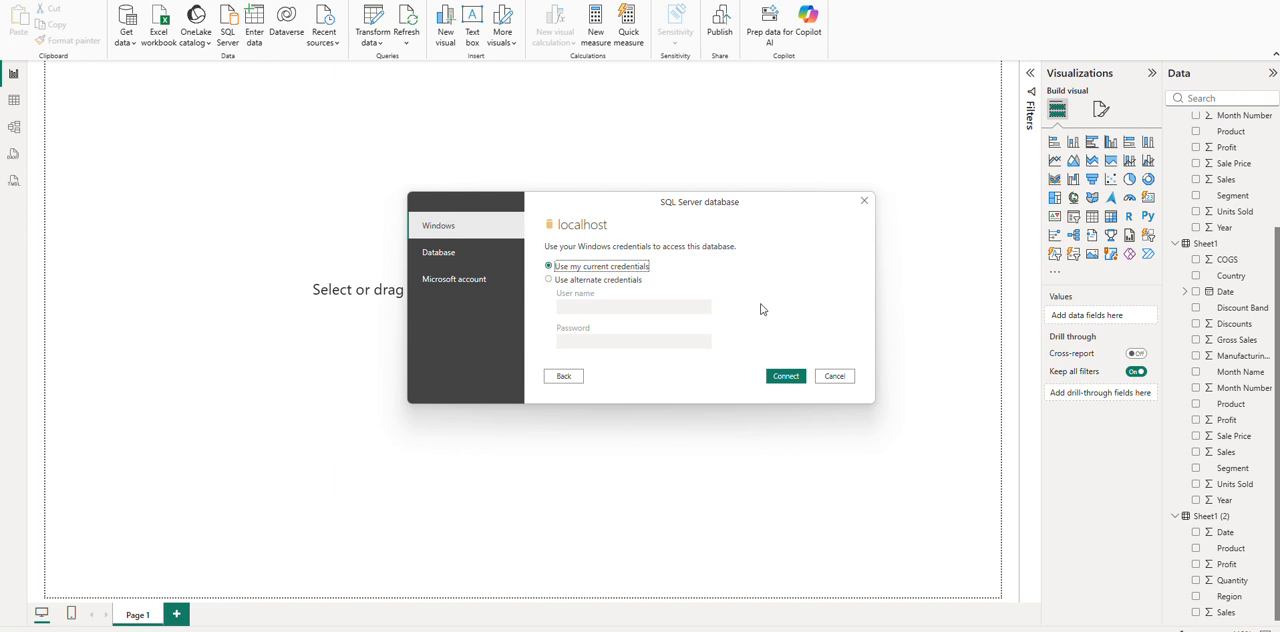
click(788, 375)
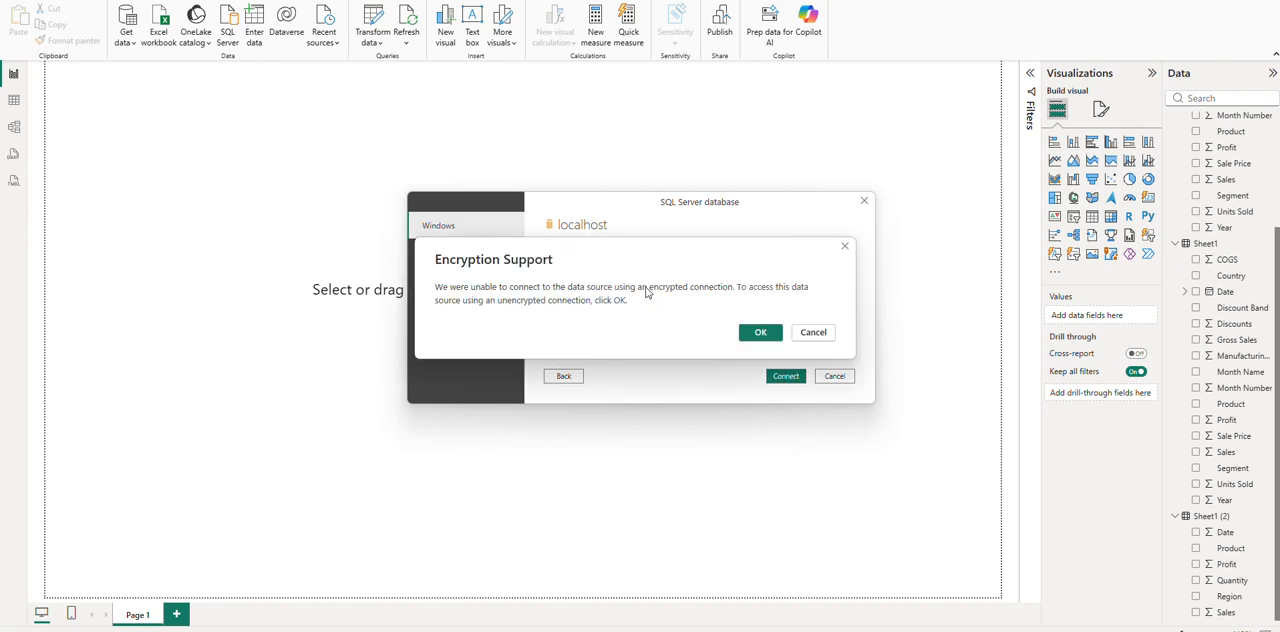
click(766, 336)
click(764, 334)
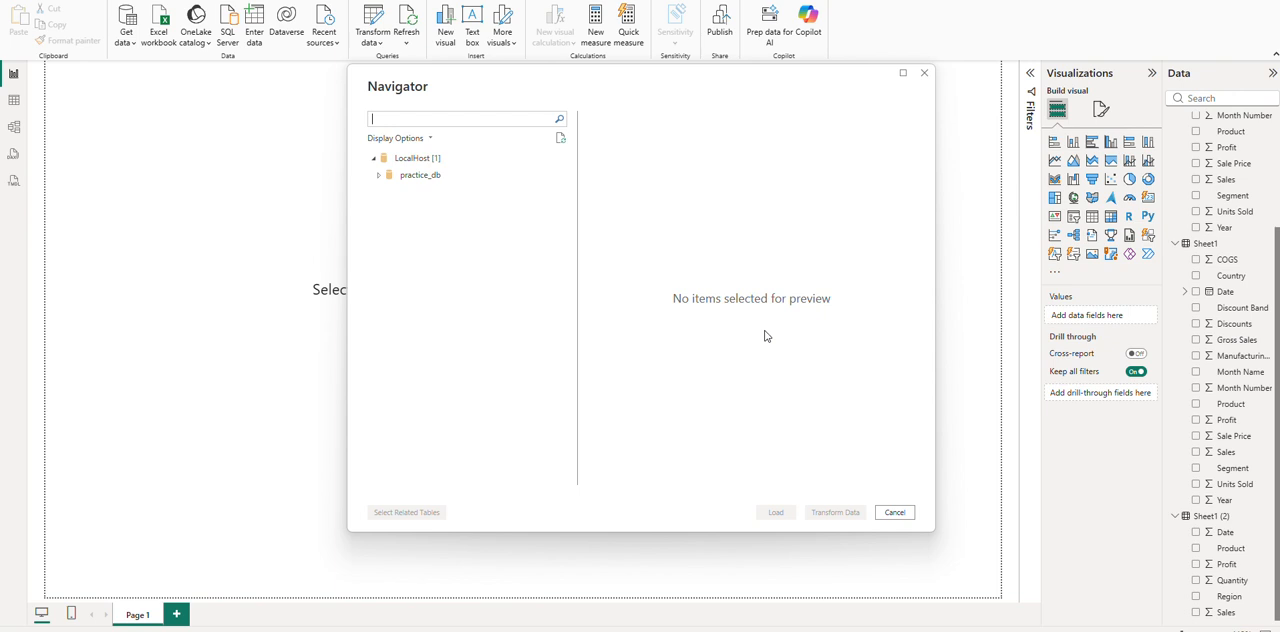
Expand the practice_db database under LocalHost and load its students table into the report.
click(375, 162)
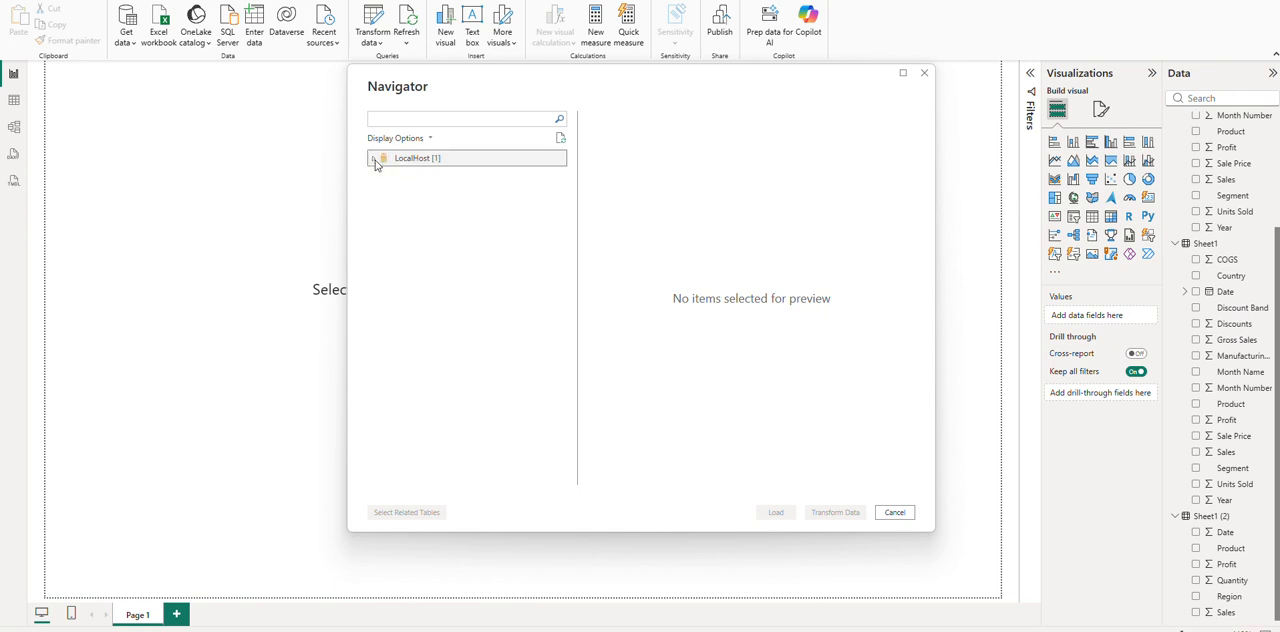
click(375, 160)
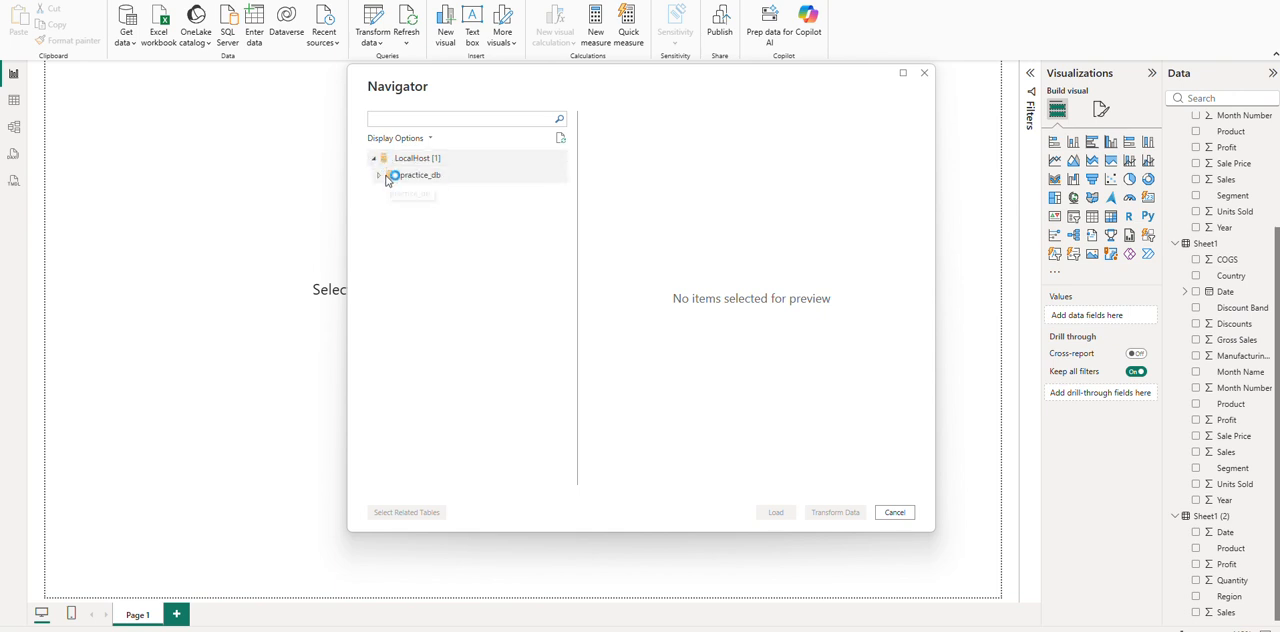
click(380, 175)
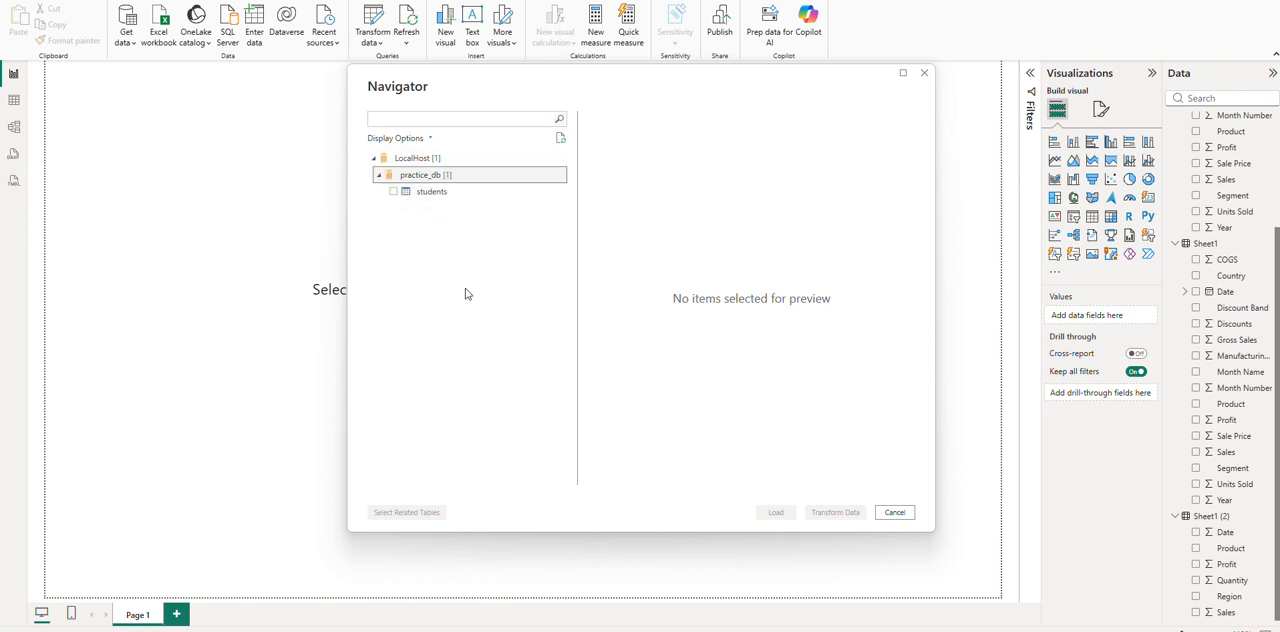
click(393, 192)
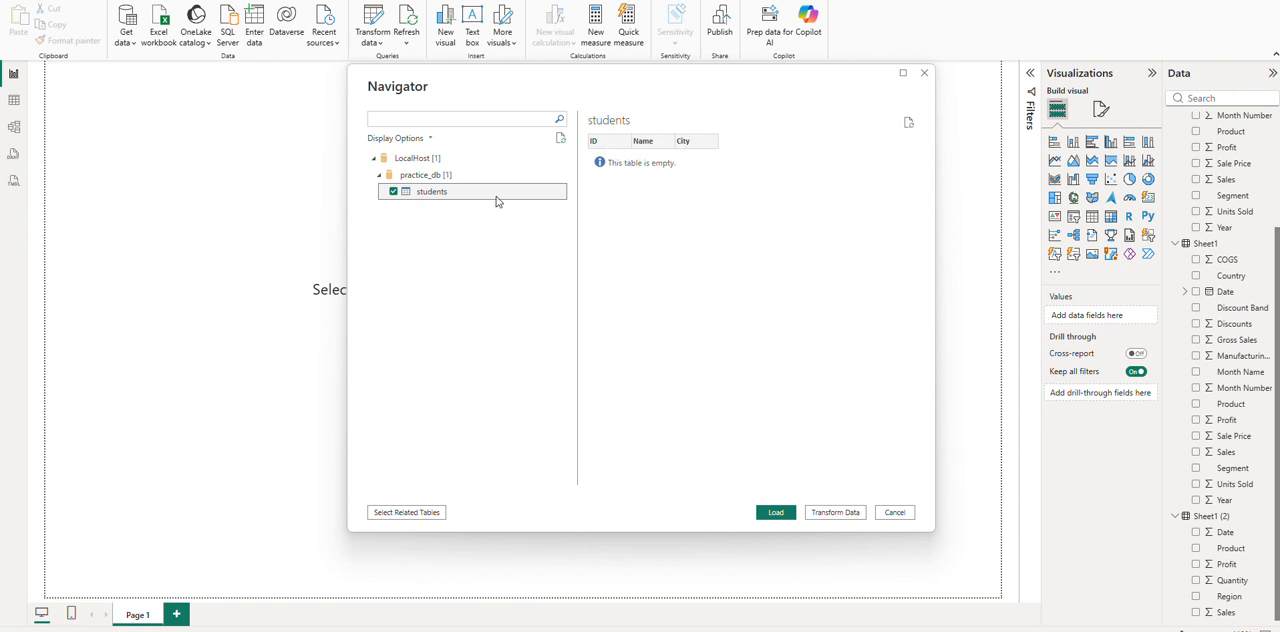
click(779, 514)
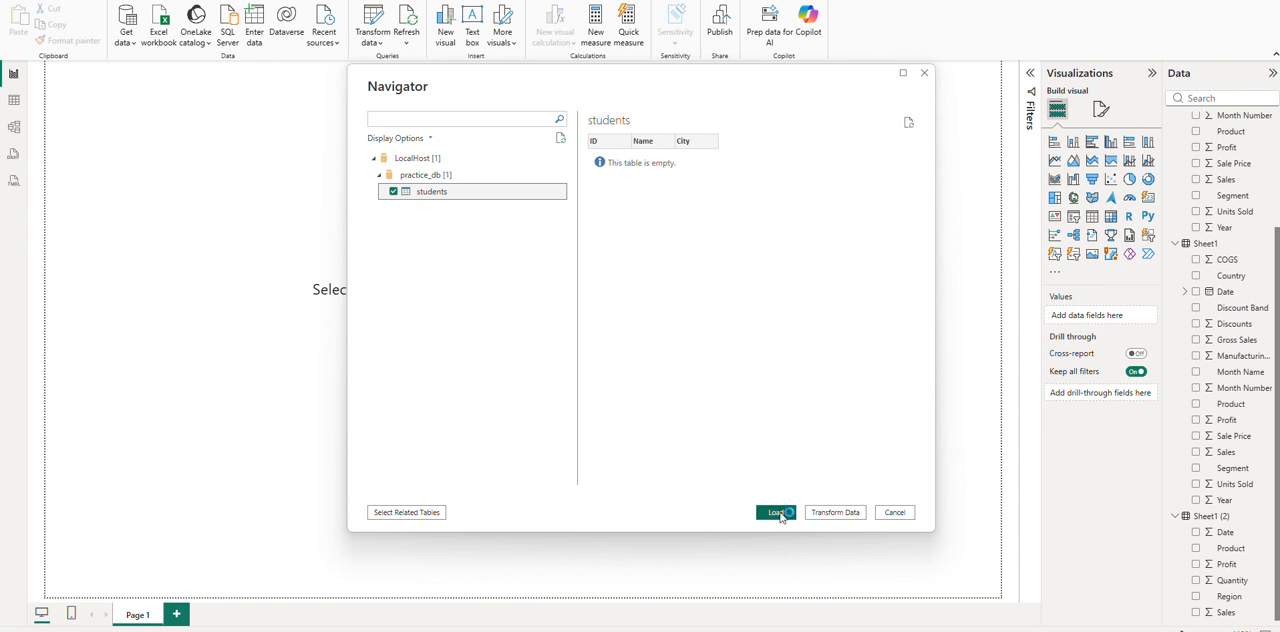